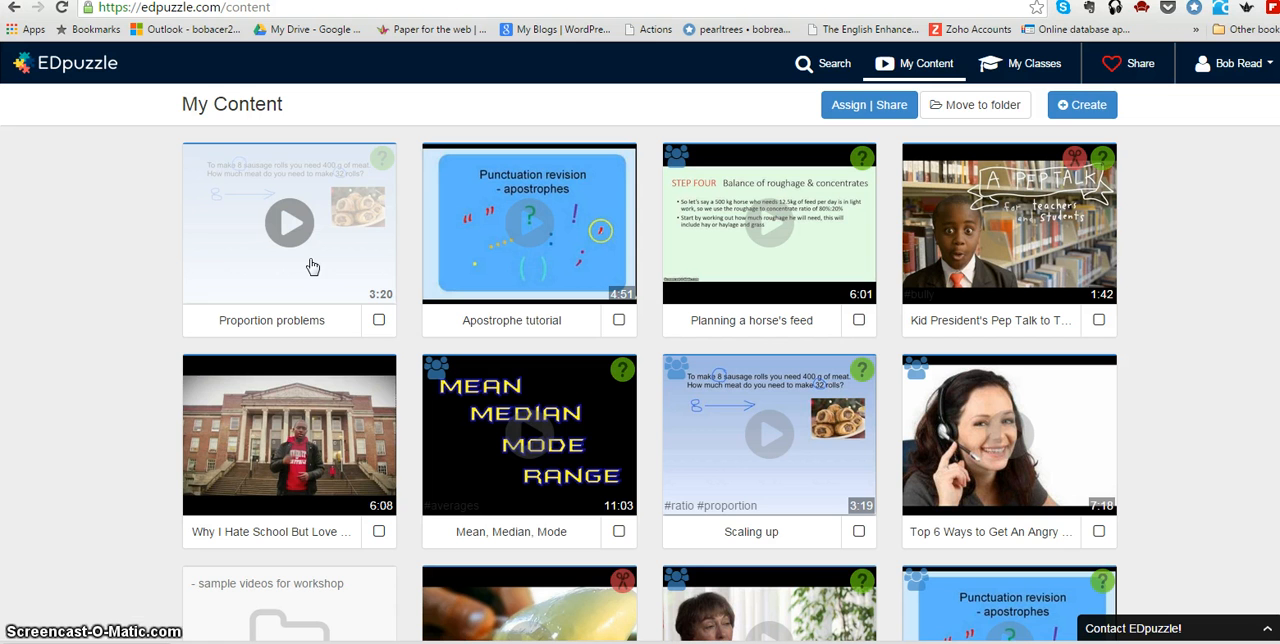
# Preview the Proportion problems video and its embedded question marker, playing it briefly before closing the preview.
pyautogui.click(310, 232)
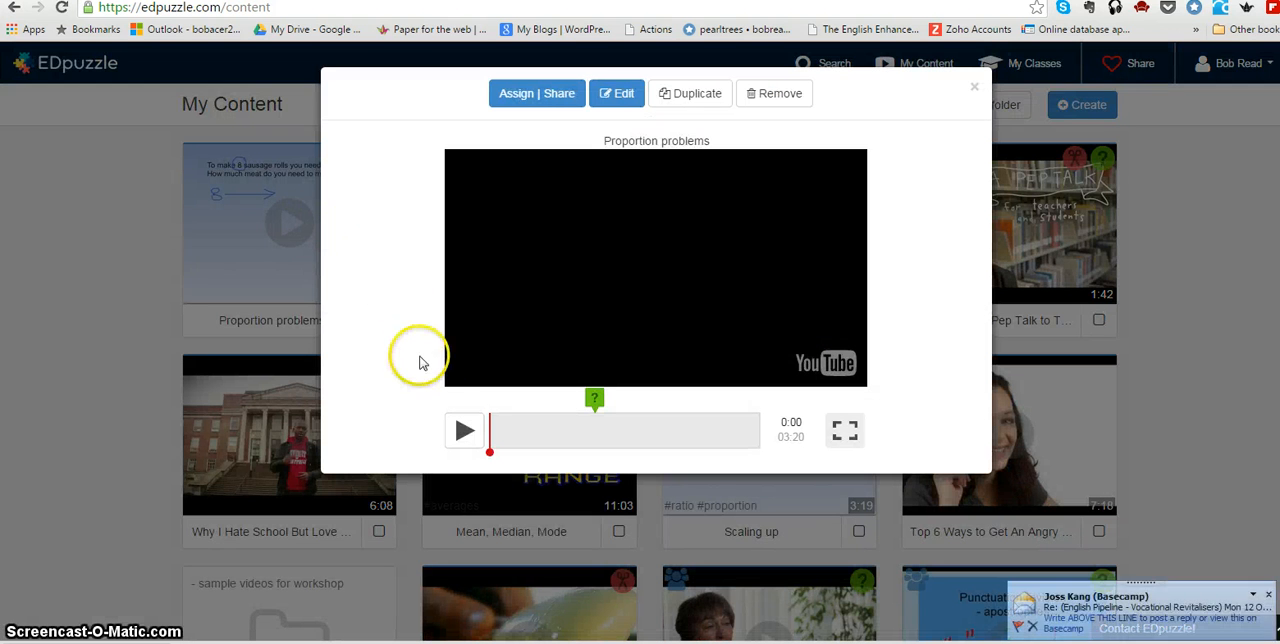
pyautogui.click(1267, 595)
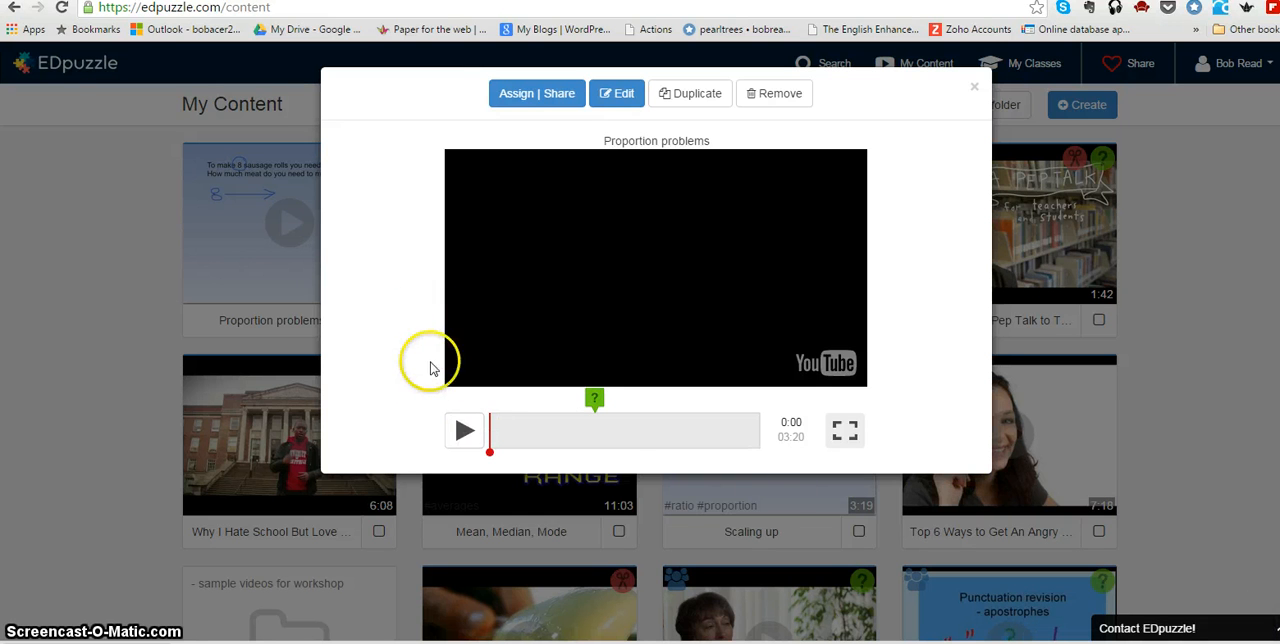
pyautogui.click(464, 430)
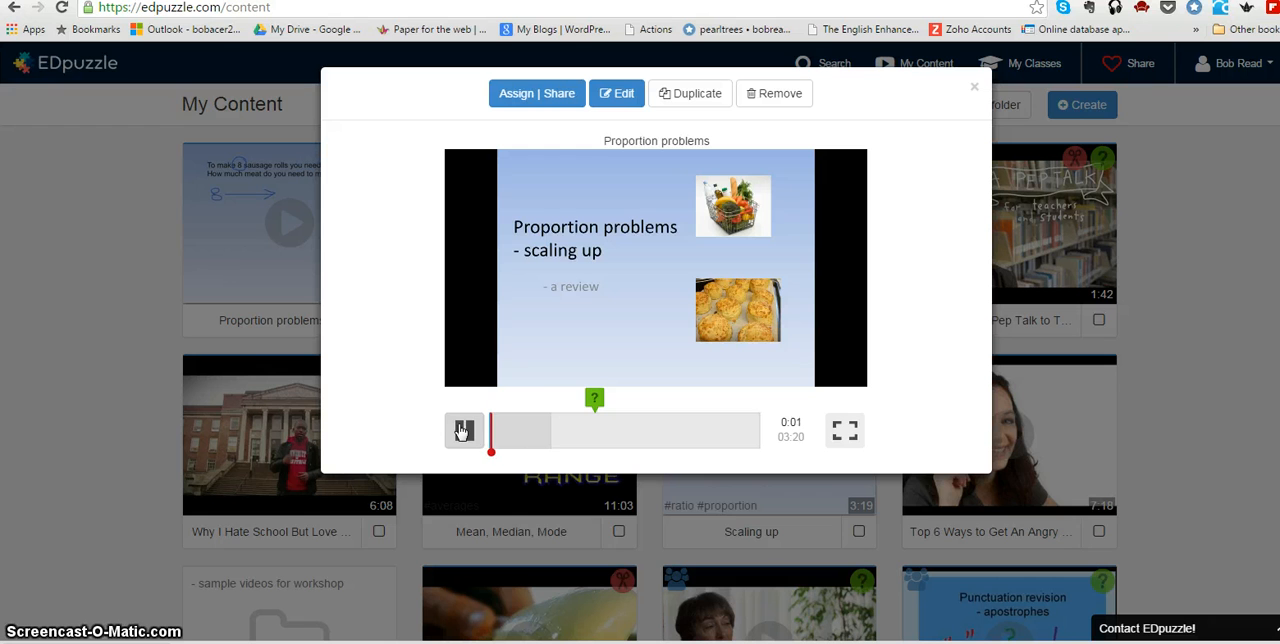
pyautogui.click(464, 430)
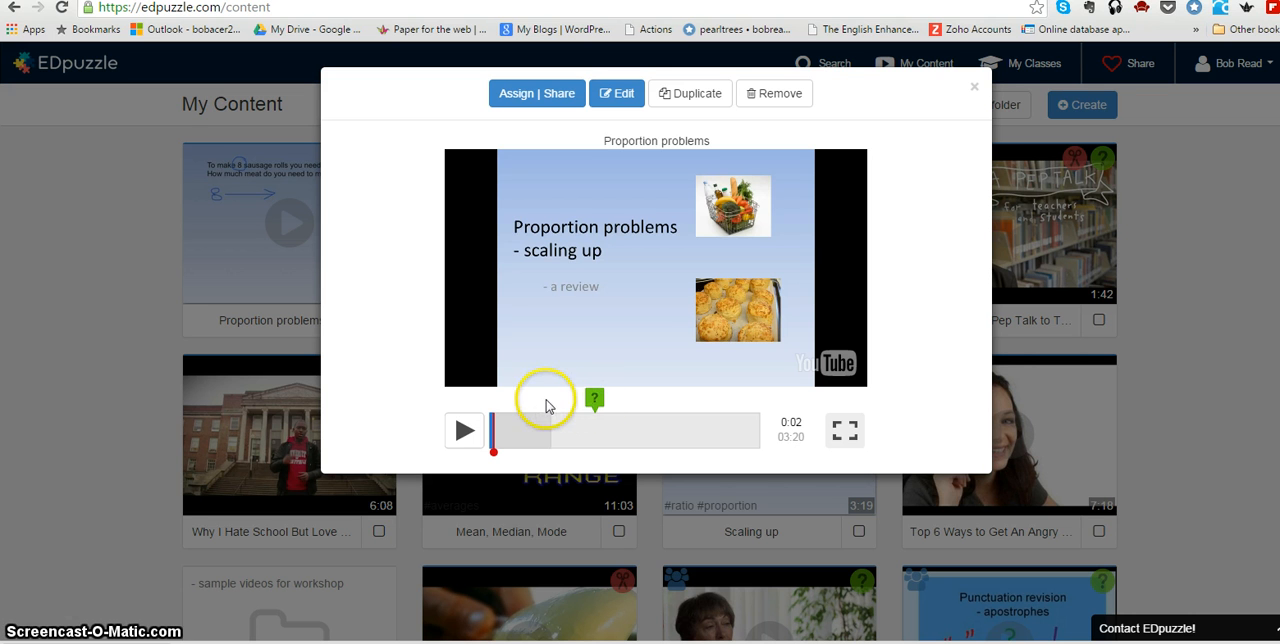
pyautogui.moveTo(543, 402); pyautogui.dragTo(728, 408)
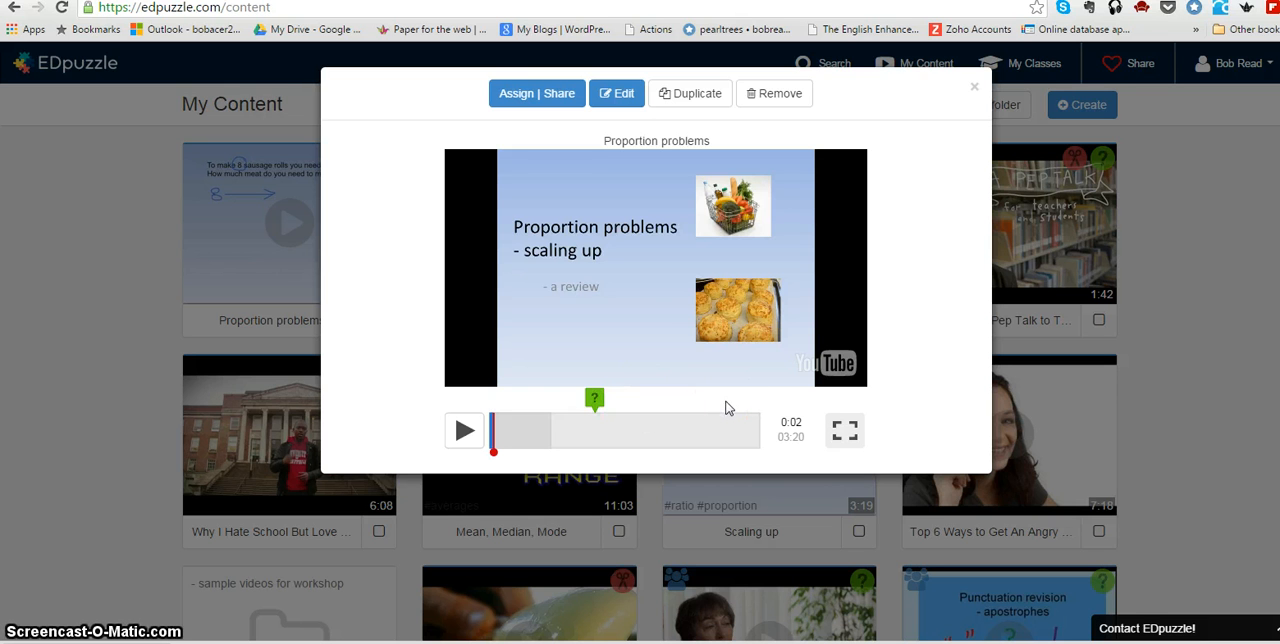
pyautogui.click(607, 112)
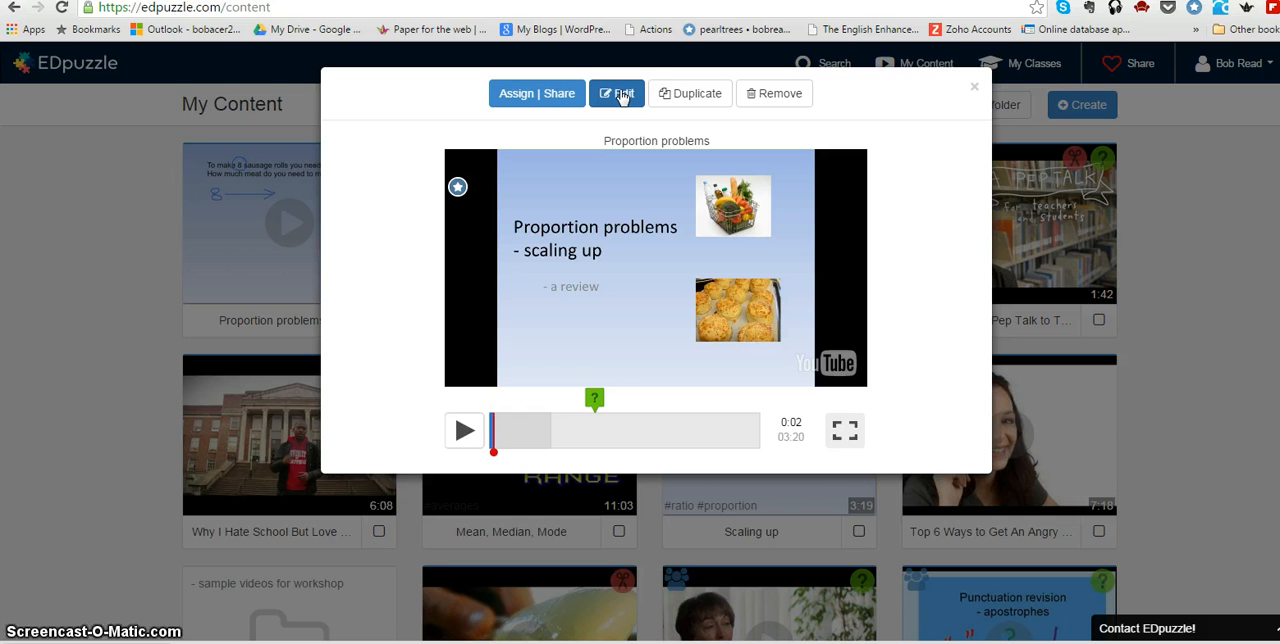
pyautogui.click(676, 95)
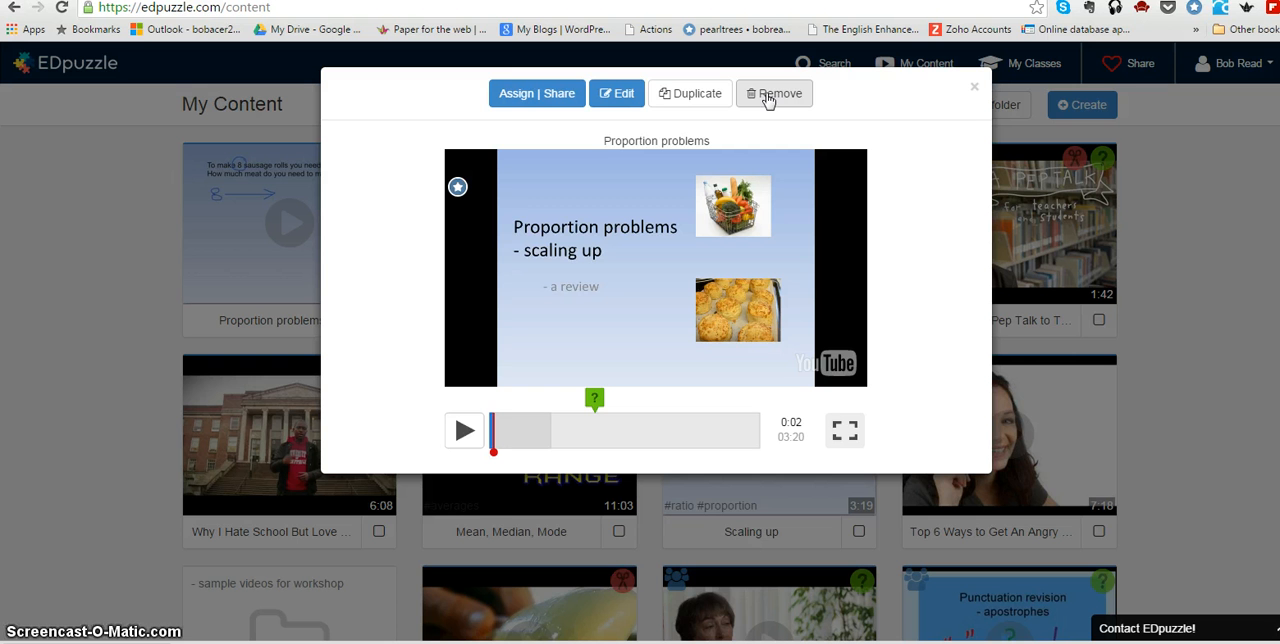
pyautogui.click(974, 93)
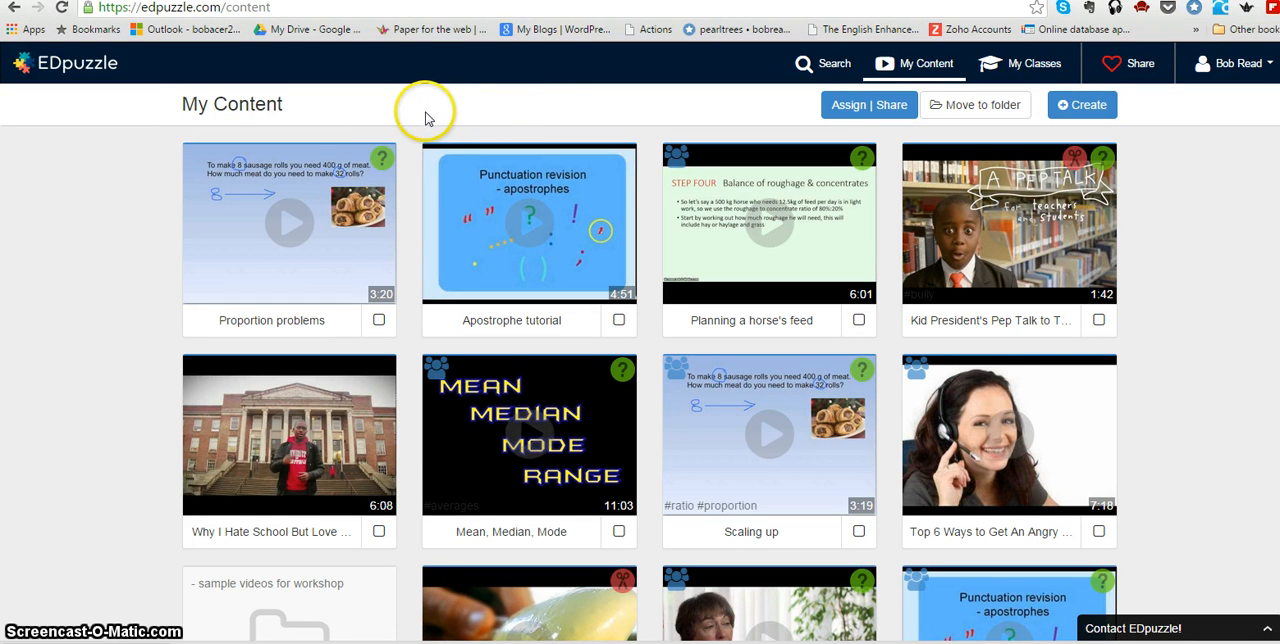
# Select the Proportion problems video and open its assign and share options.
pyautogui.click(378, 320)
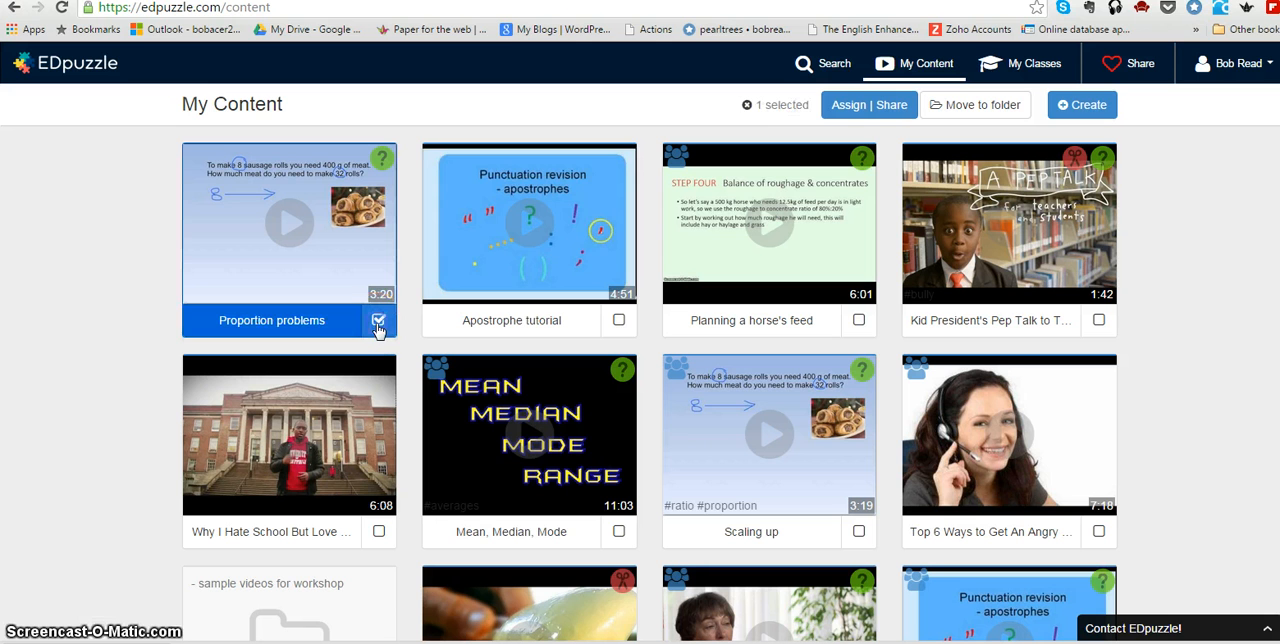
pyautogui.click(851, 116)
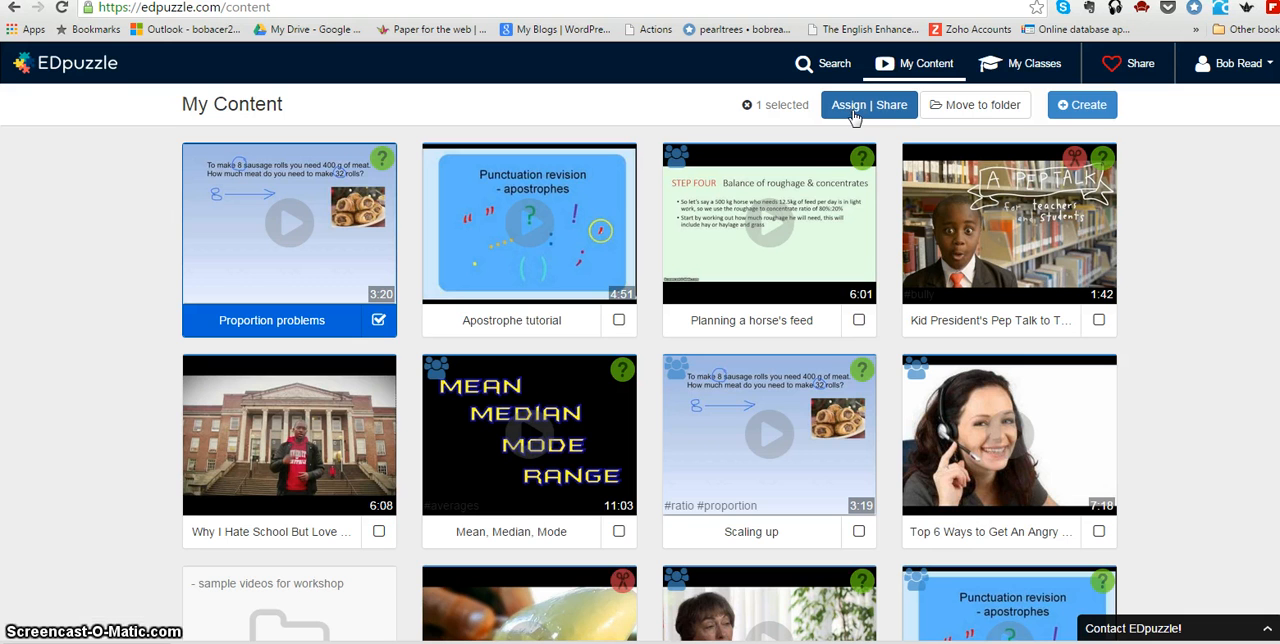
pyautogui.click(852, 115)
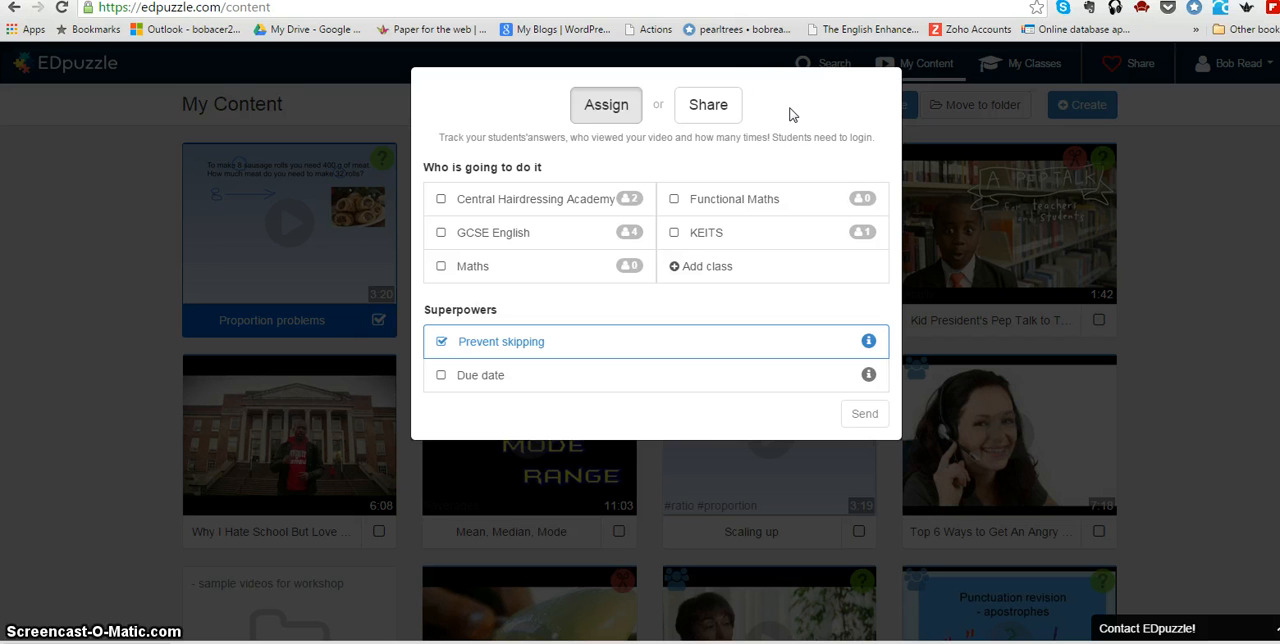
# Look at the video's share link and embed code, and return to the class assignment options.
pyautogui.click(726, 108)
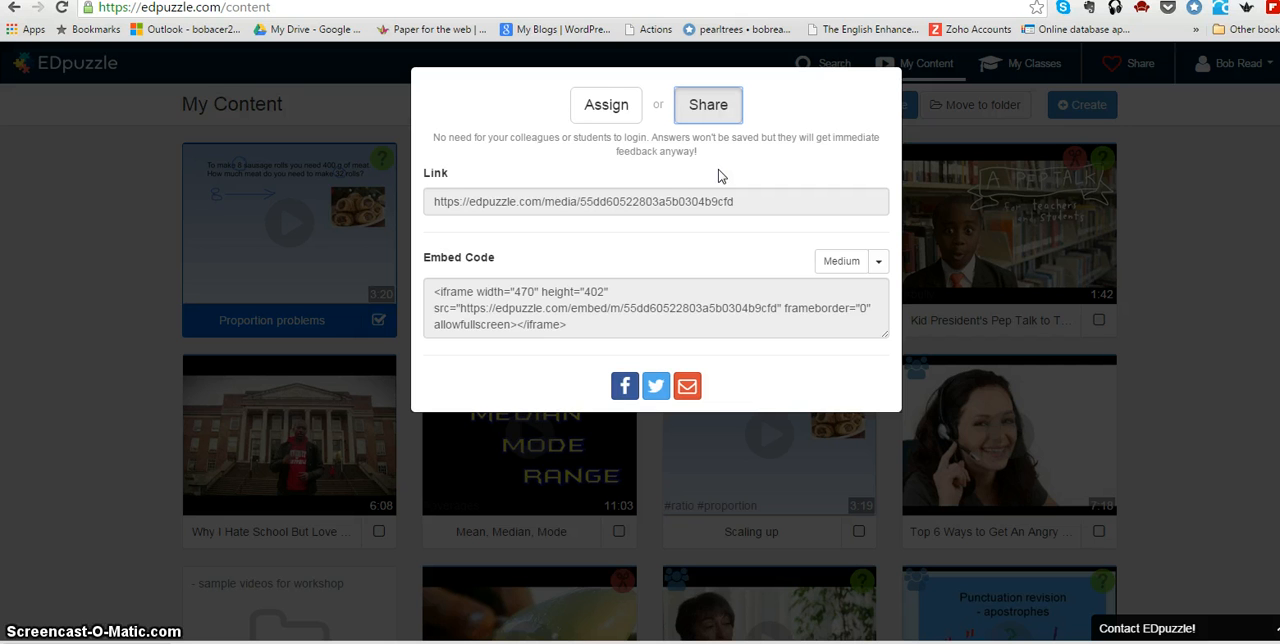
pyautogui.click(593, 119)
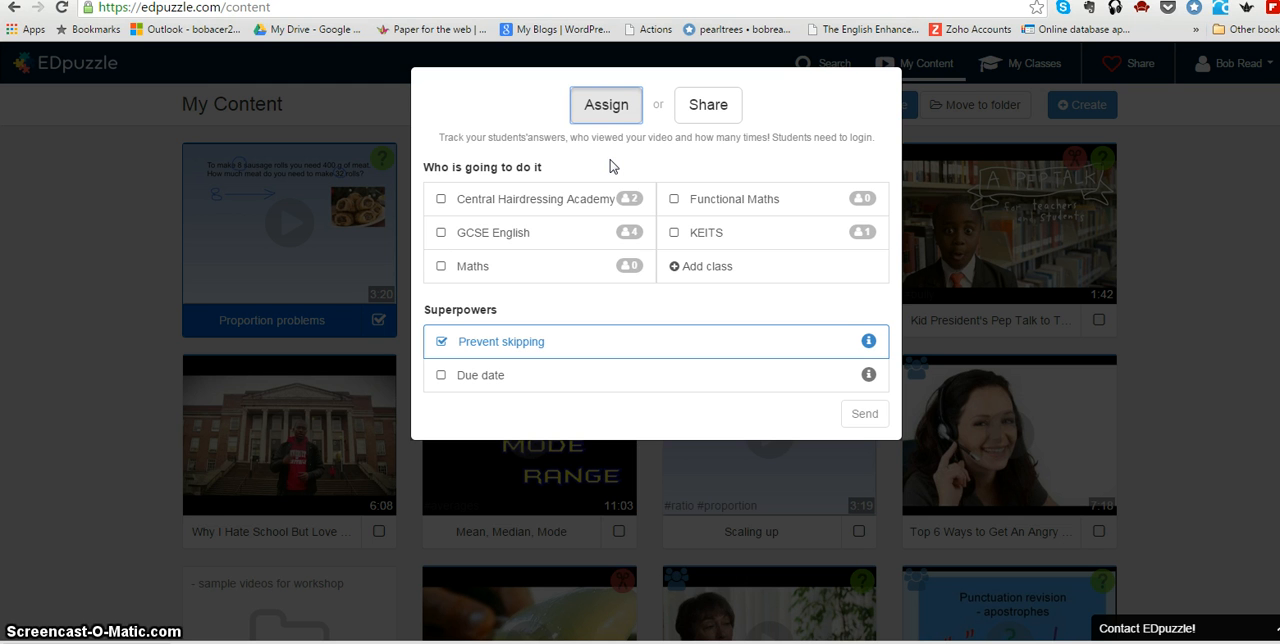
pyautogui.click(628, 158)
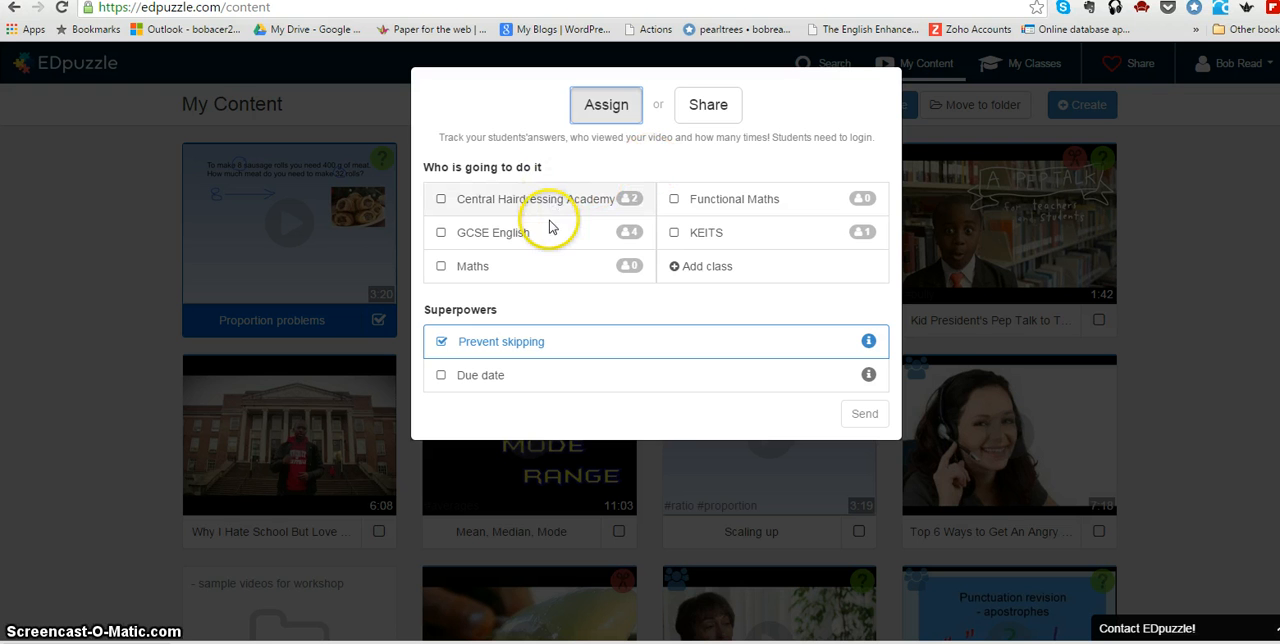
# Select the Functional Maths class for the assignment and add a new class named "Test class".
pyautogui.click(674, 201)
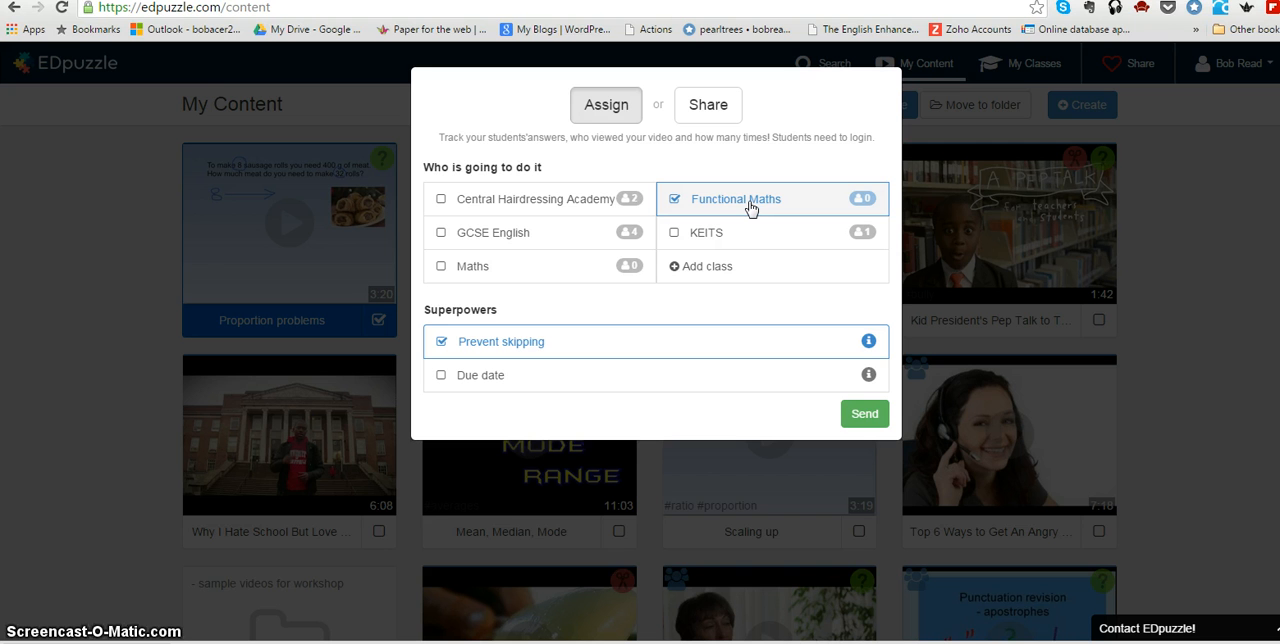
pyautogui.click(718, 268)
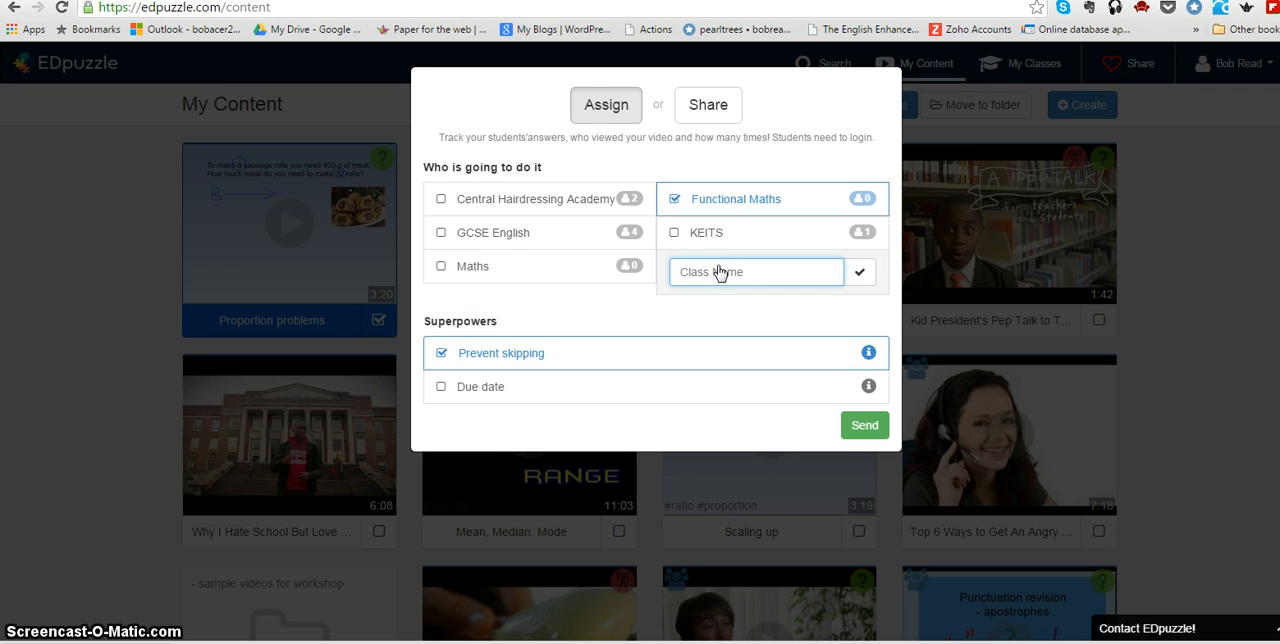
pyautogui.write('Test class')
pyautogui.click(855, 283)
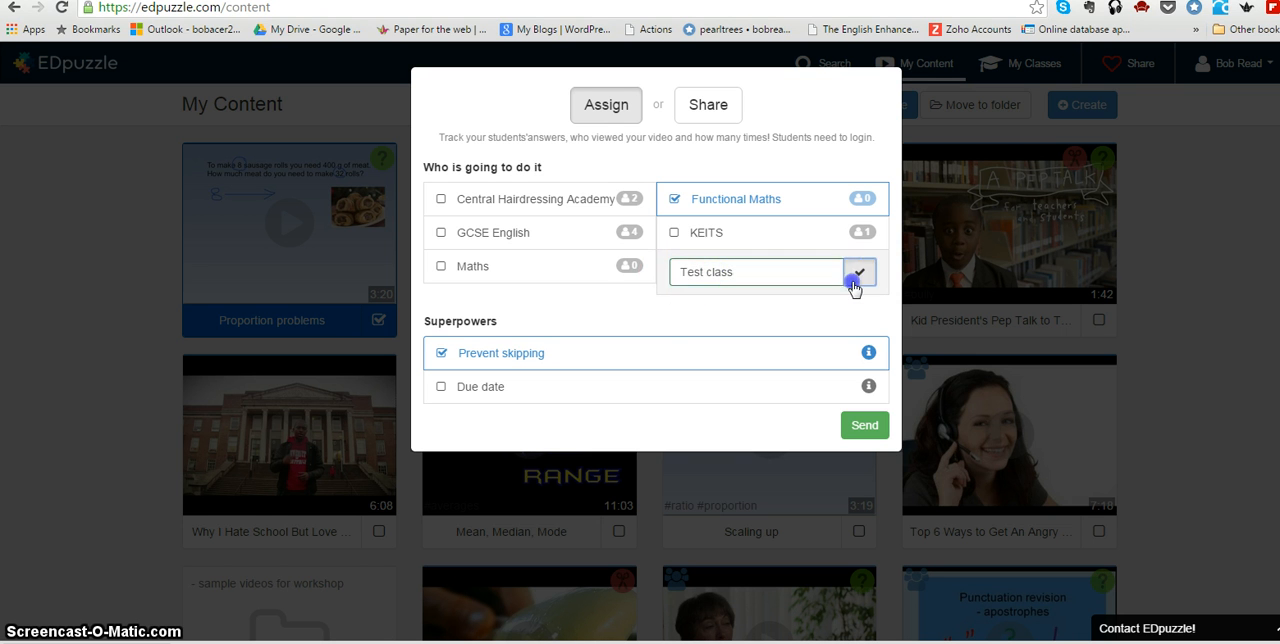
pyautogui.click(809, 316)
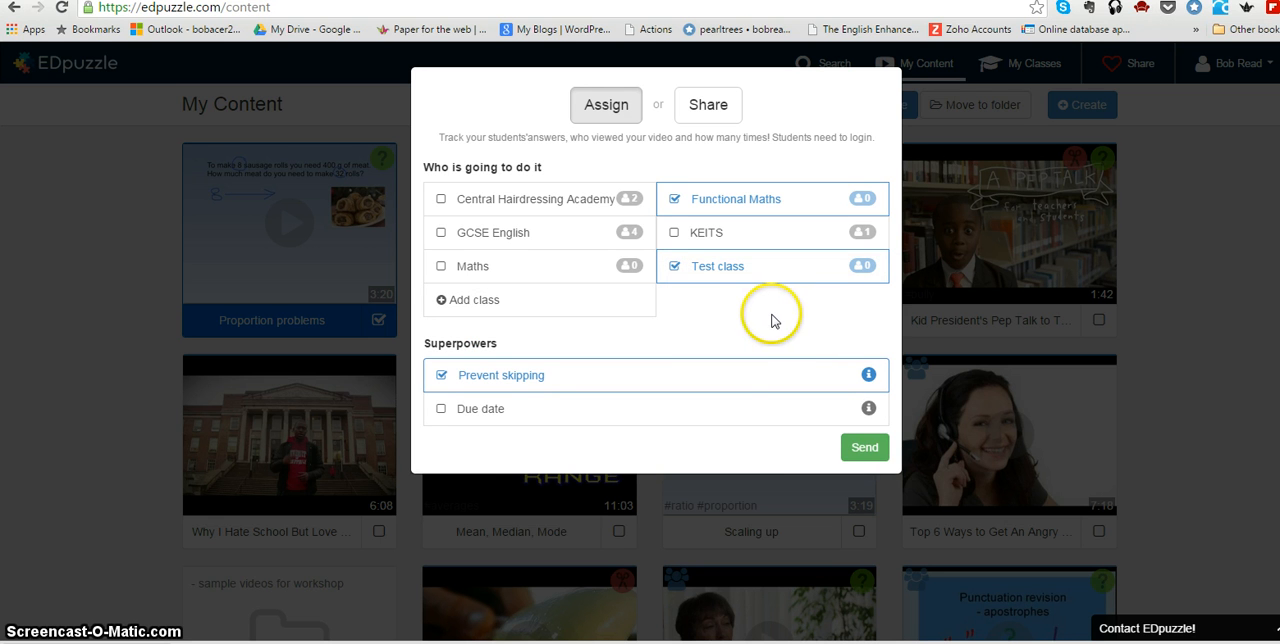
# Deselect Functional Maths, send the video assignment to Test class with Prevent skipping on, and dismiss the class code notice.
pyautogui.click(675, 200)
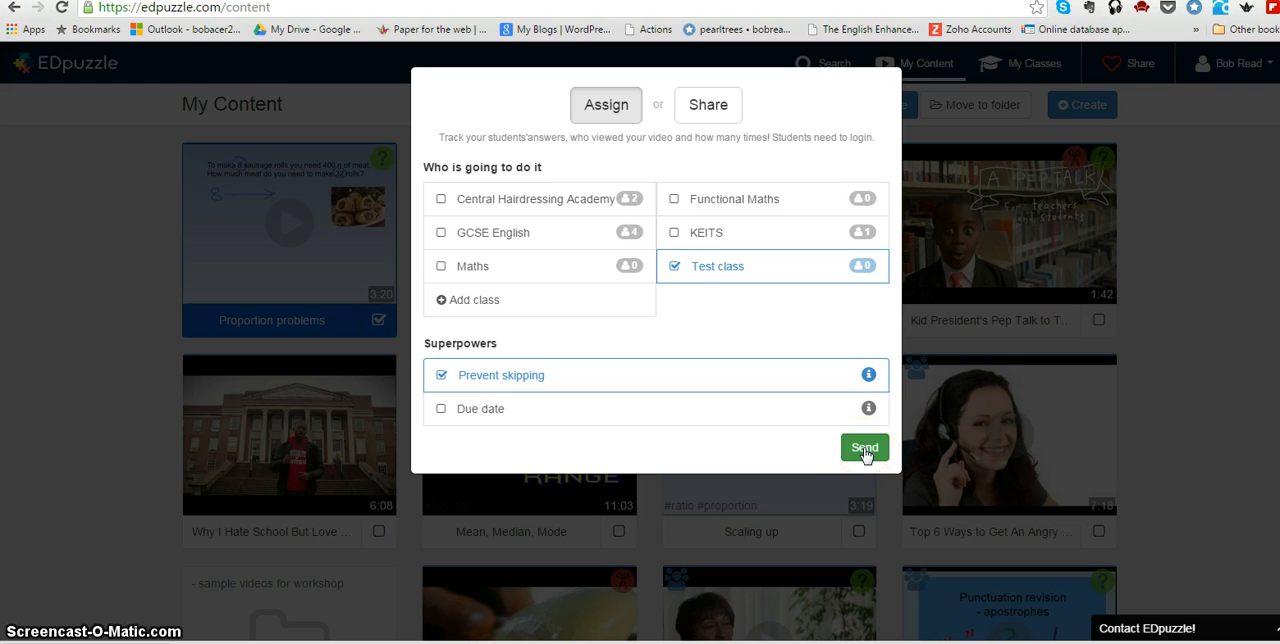
pyautogui.click(865, 449)
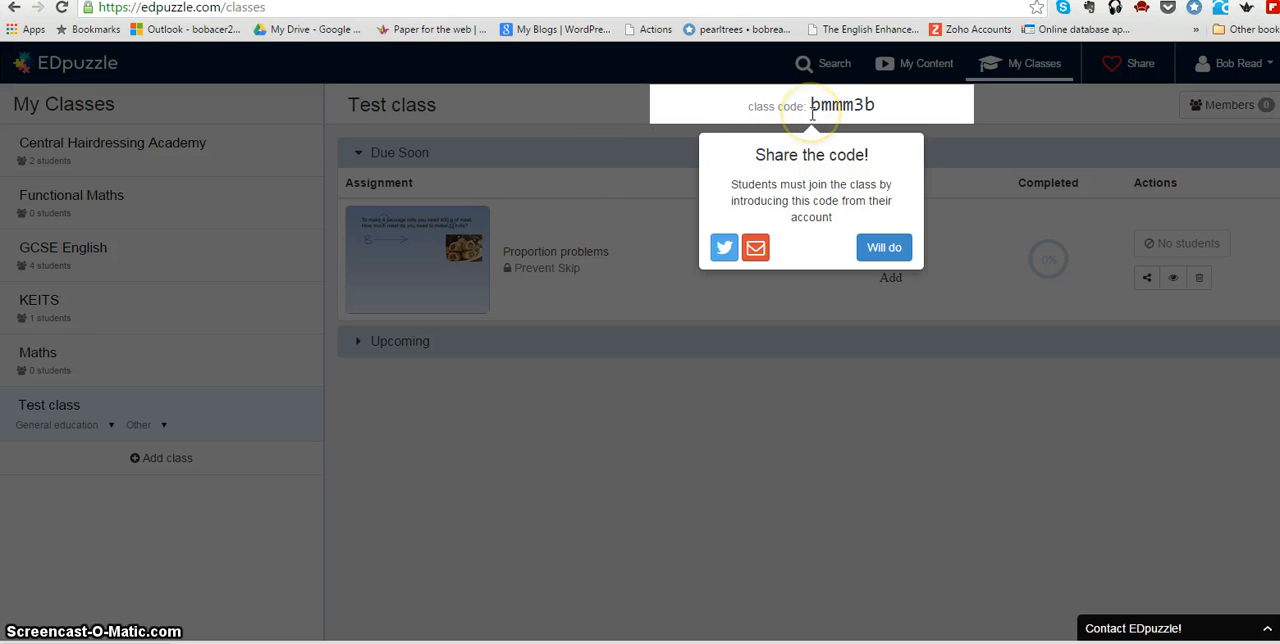
pyautogui.click(884, 245)
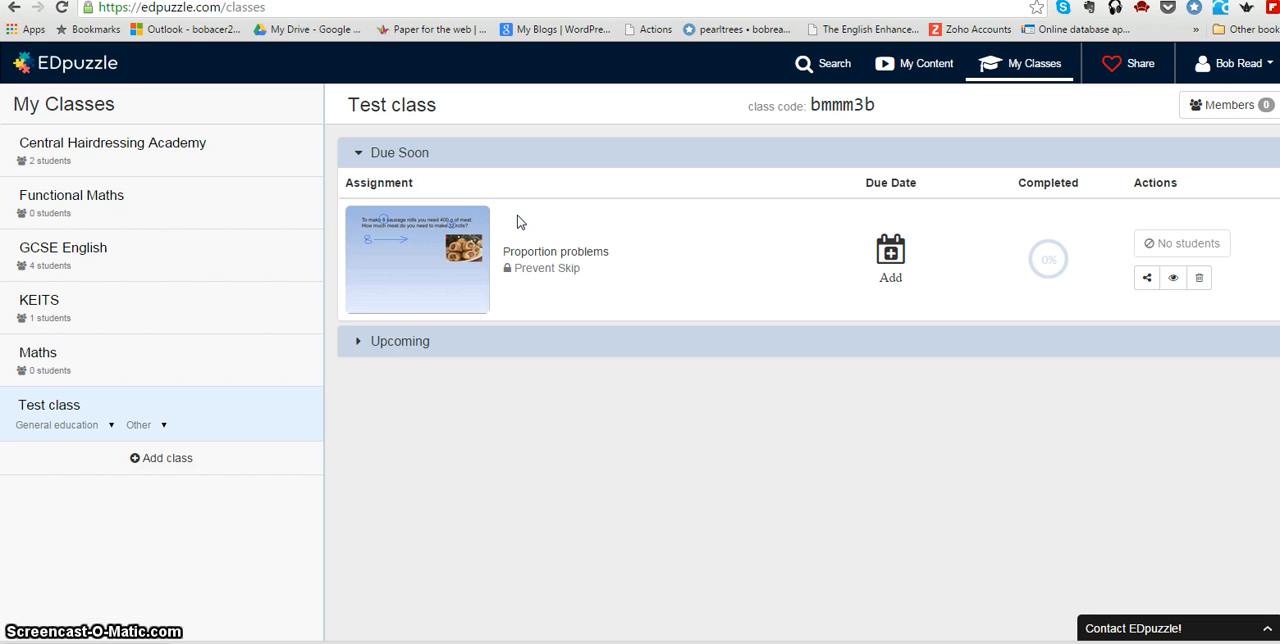
# Open the Apostrophe Practice progress for the GCSE English class and browse its question understanding overview.
pyautogui.click(80, 258)
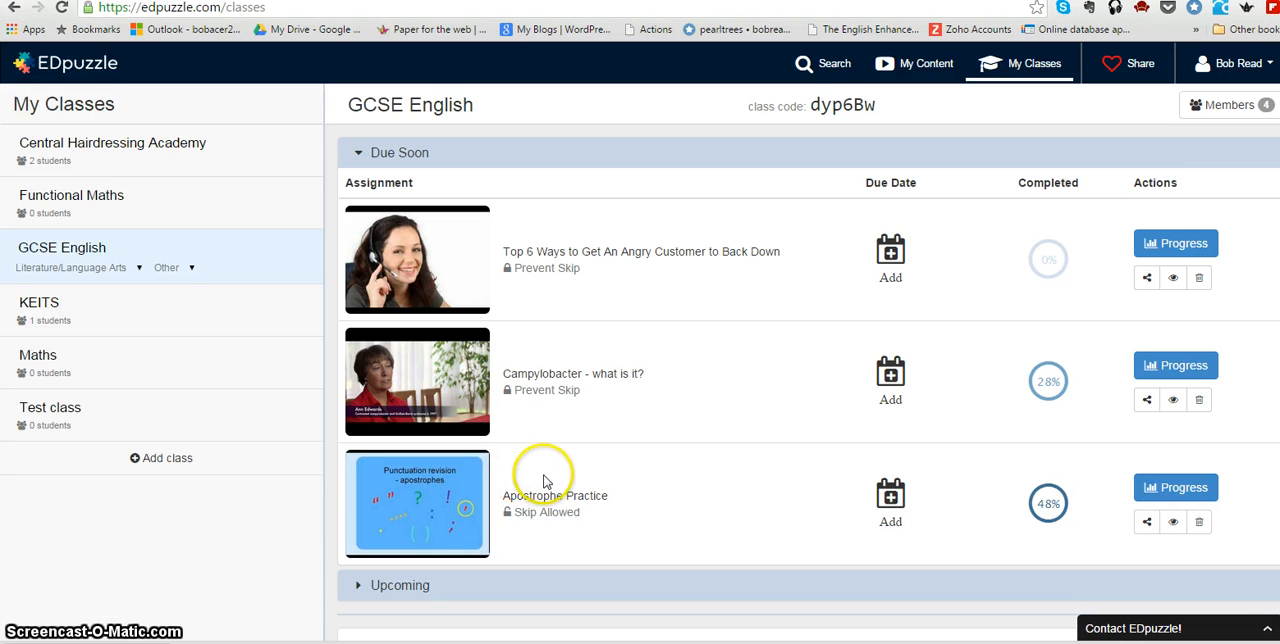
pyautogui.click(1183, 494)
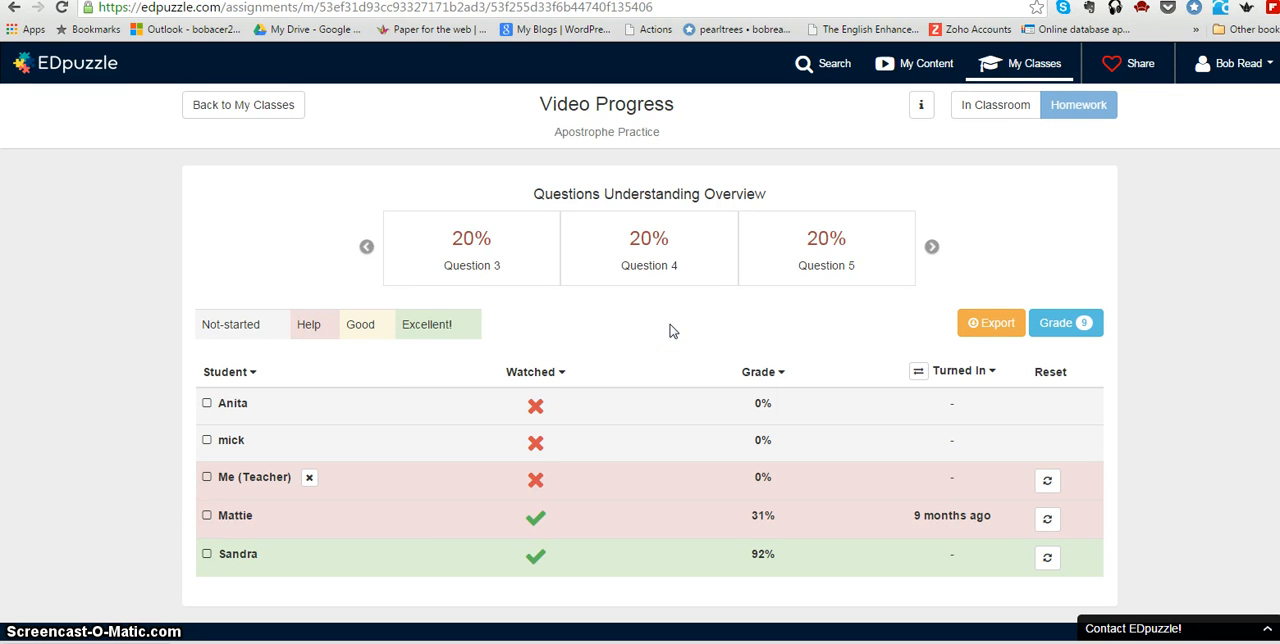
pyautogui.click(931, 249)
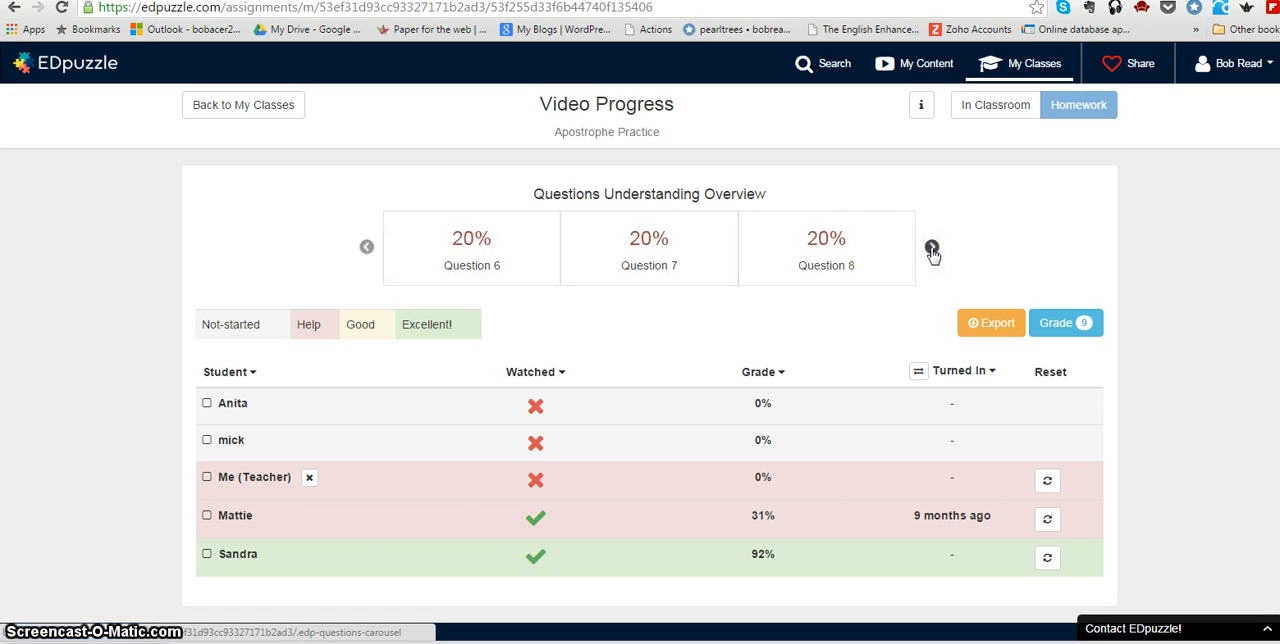
pyautogui.click(931, 249)
pyautogui.click(931, 249)
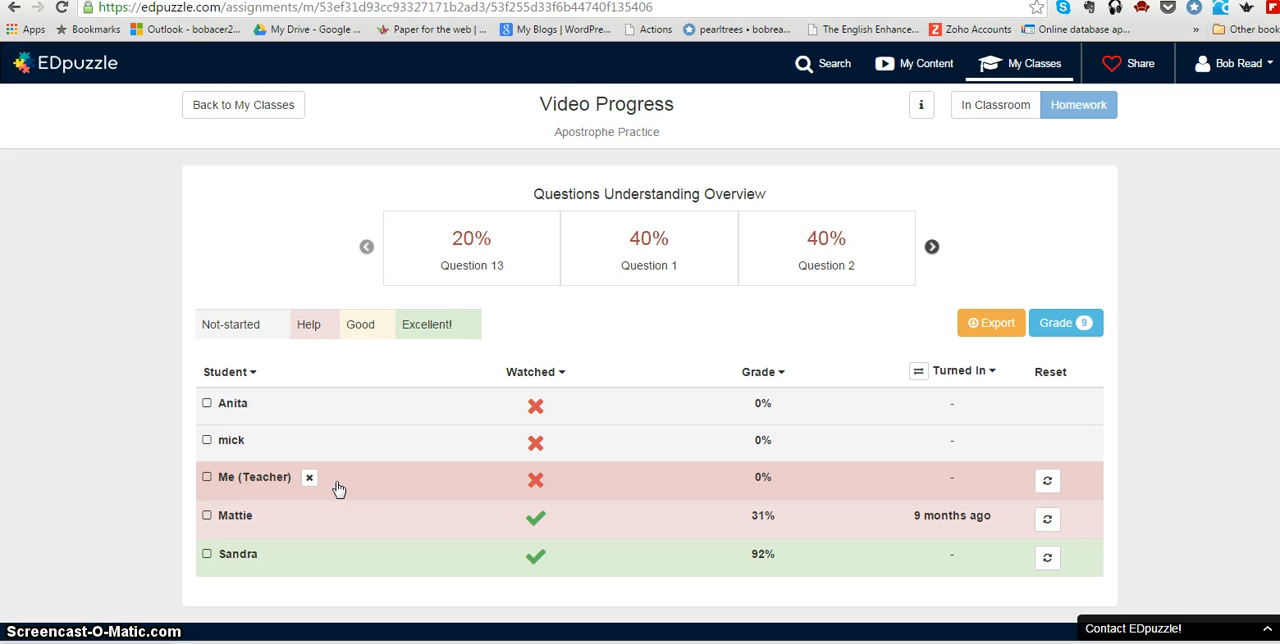
# Open the progress of the last student listed and review the video views and the answers to all three quizzes.
pyautogui.click(338, 512)
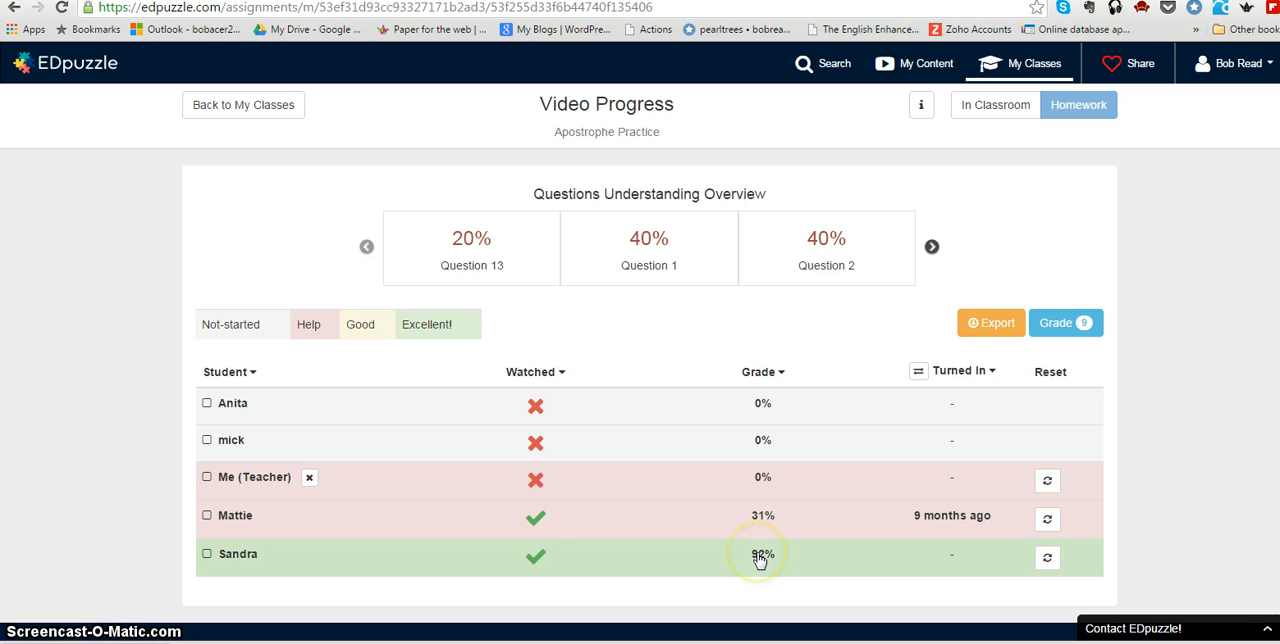
pyautogui.click(288, 565)
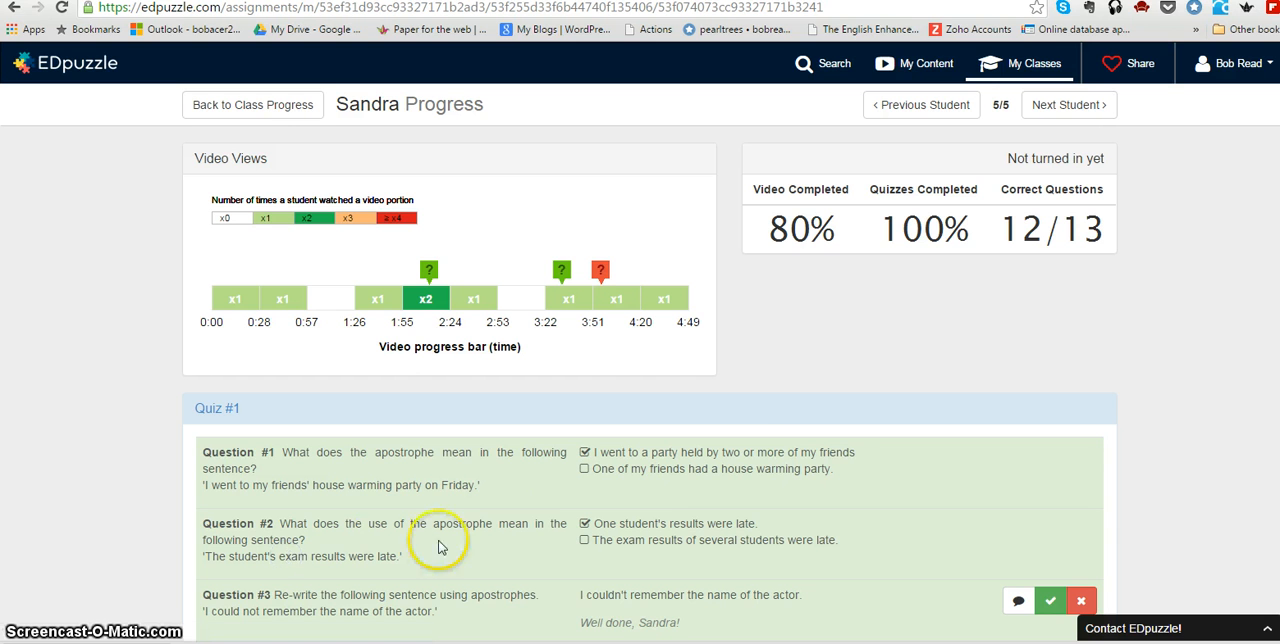
pyautogui.scroll(-1, 840, 440)
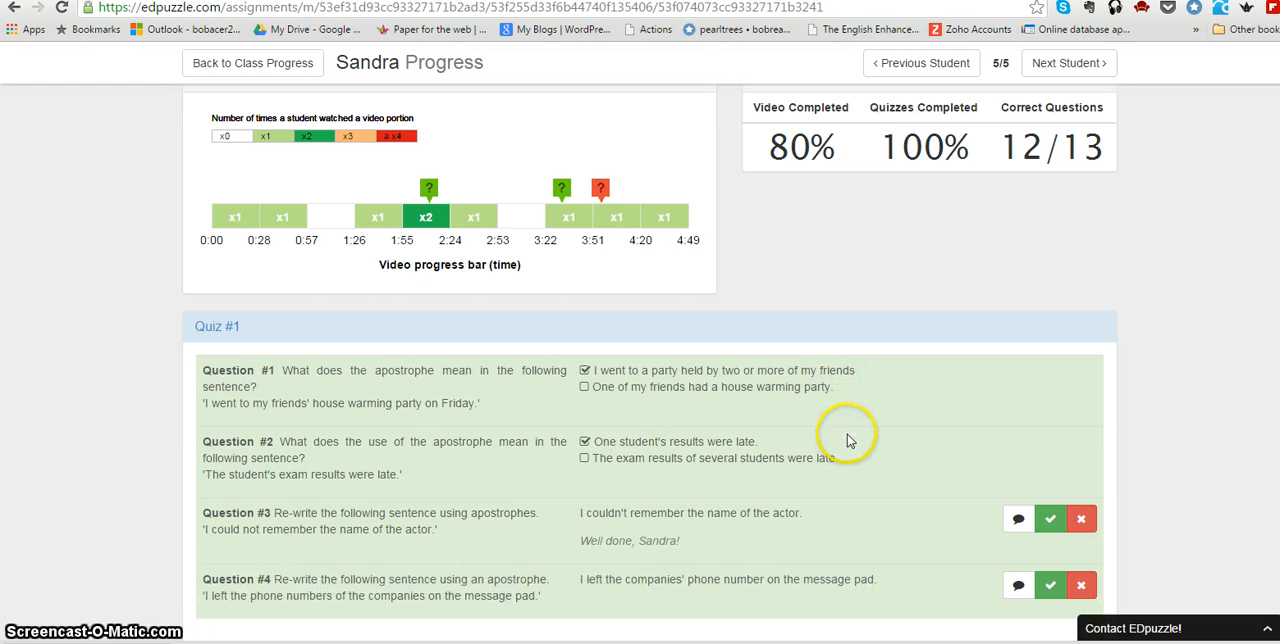
pyautogui.scroll(-2, 847, 440)
pyautogui.scroll(-3, 853, 440)
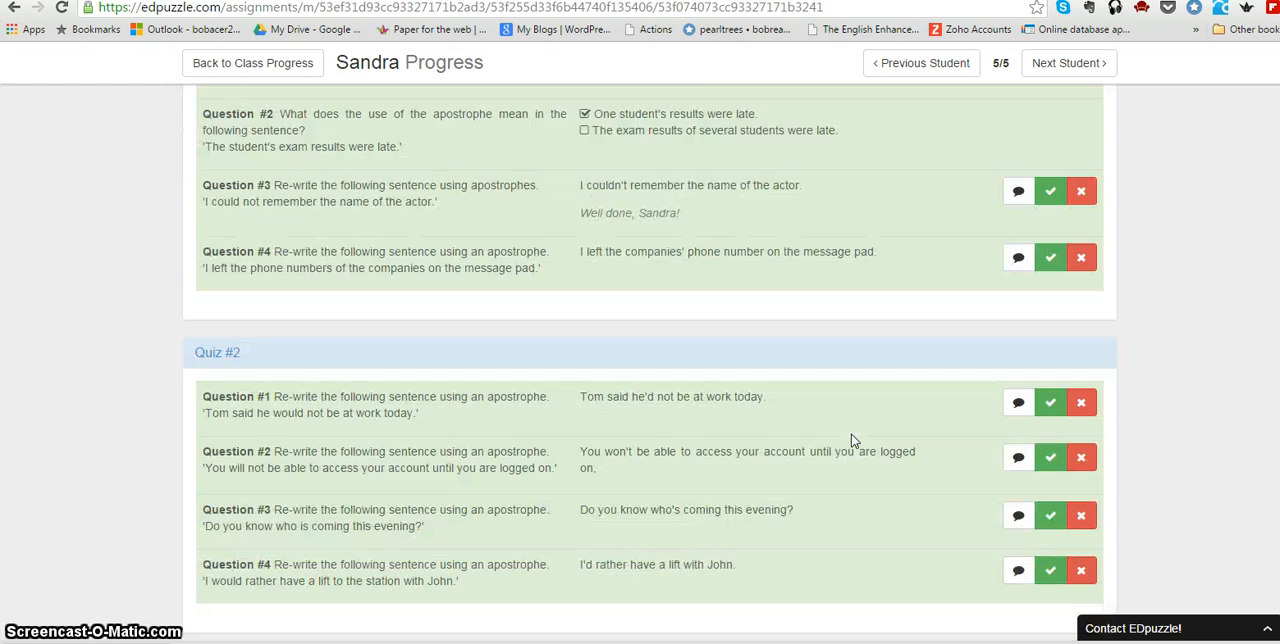
pyautogui.scroll(-3, 853, 440)
pyautogui.scroll(-2, 851, 440)
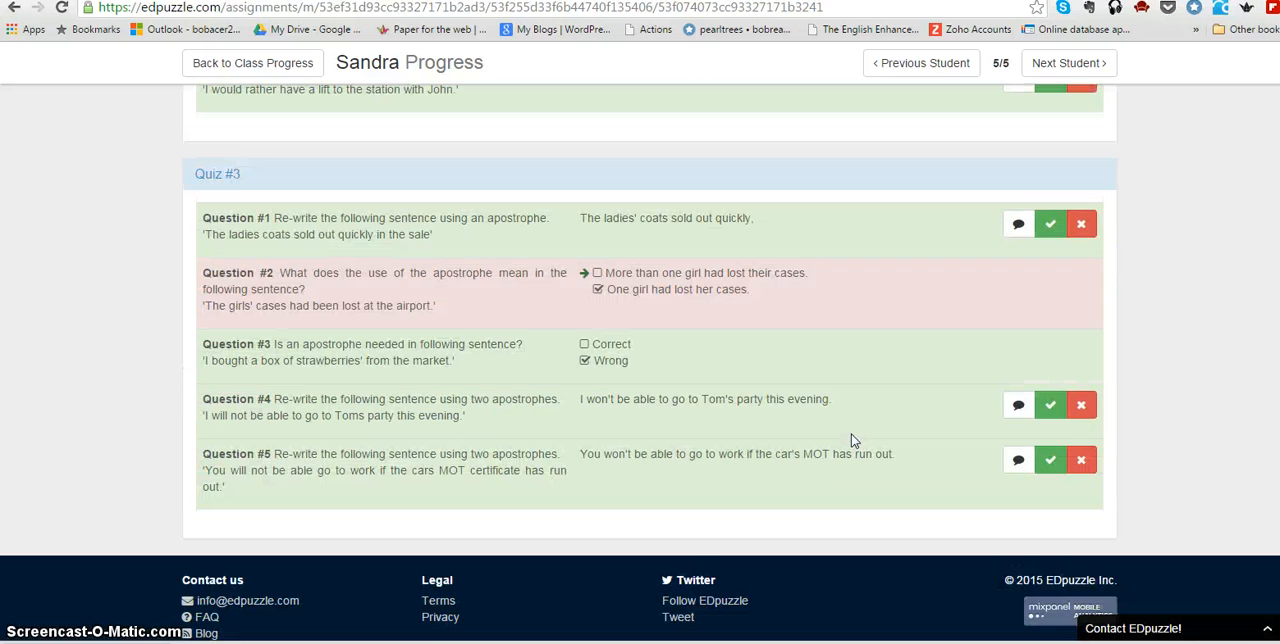
pyautogui.scroll(8, 851, 440)
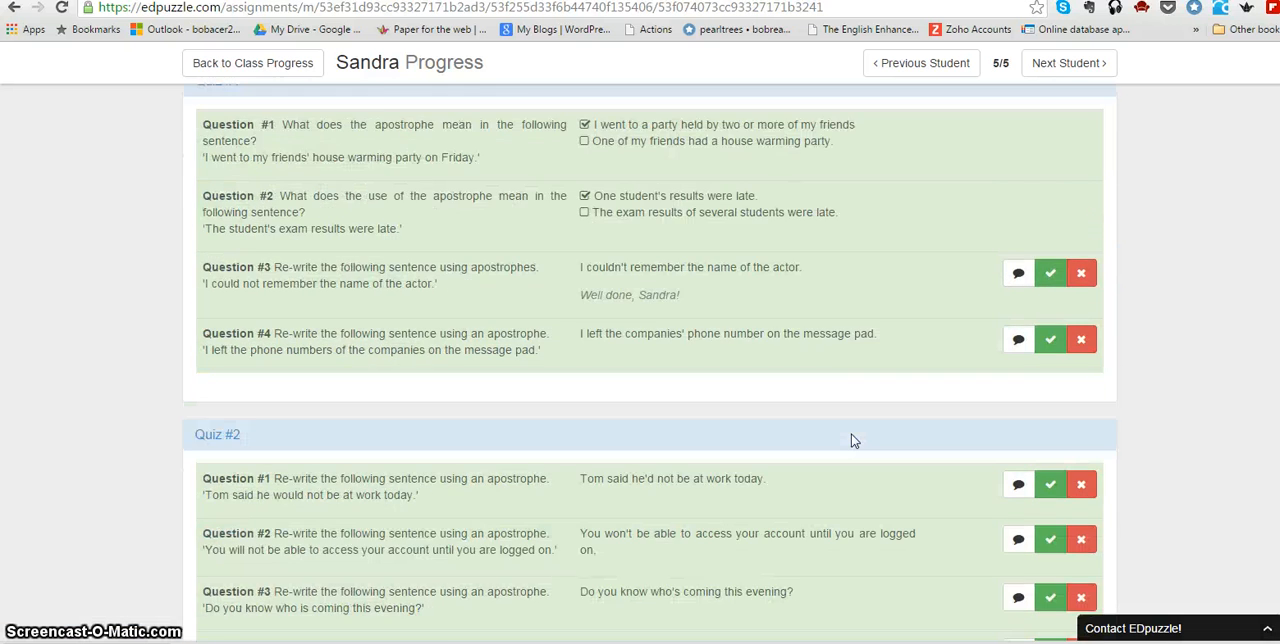
pyautogui.scroll(2, 853, 441)
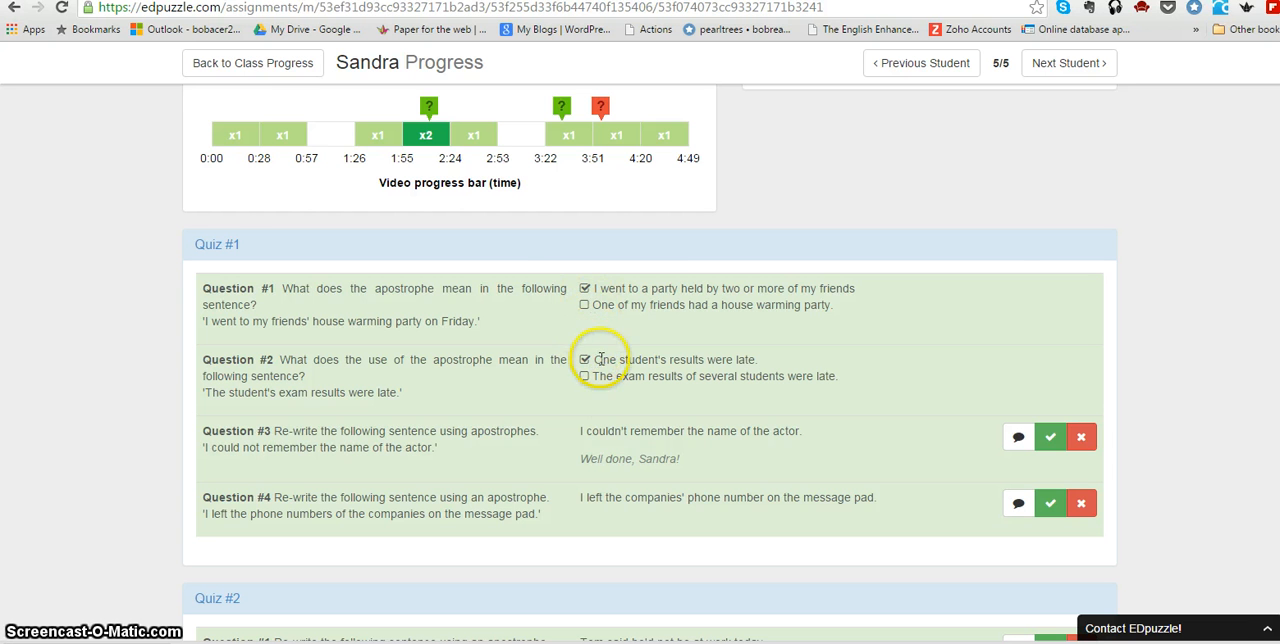
pyautogui.scroll(-5, 625, 432)
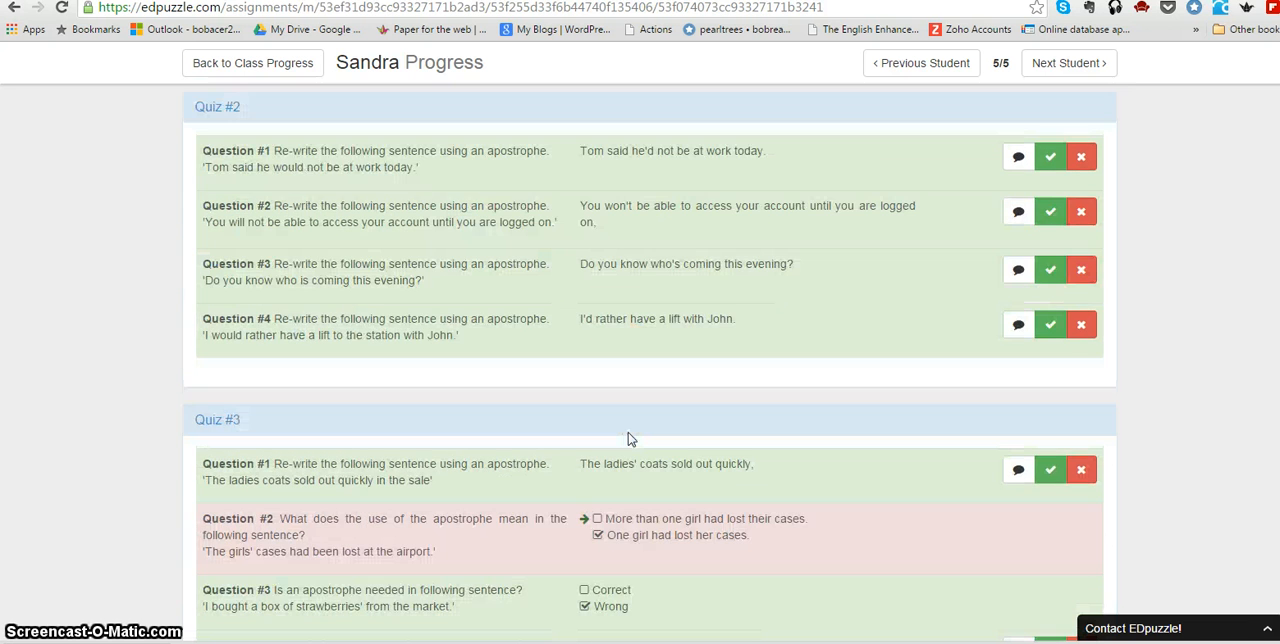
pyautogui.scroll(-2, 628, 438)
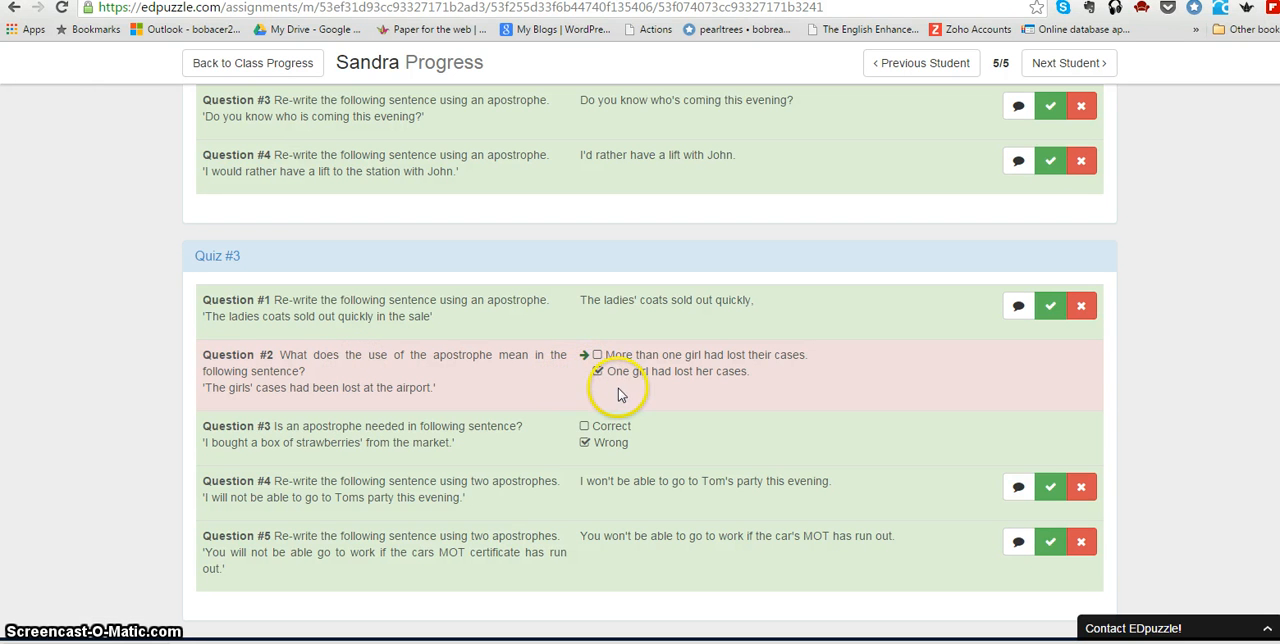
# Save the comment "Well done" with the student's first name on the answer to Question #4 of Quiz #1.
pyautogui.scroll(4, 803, 416)
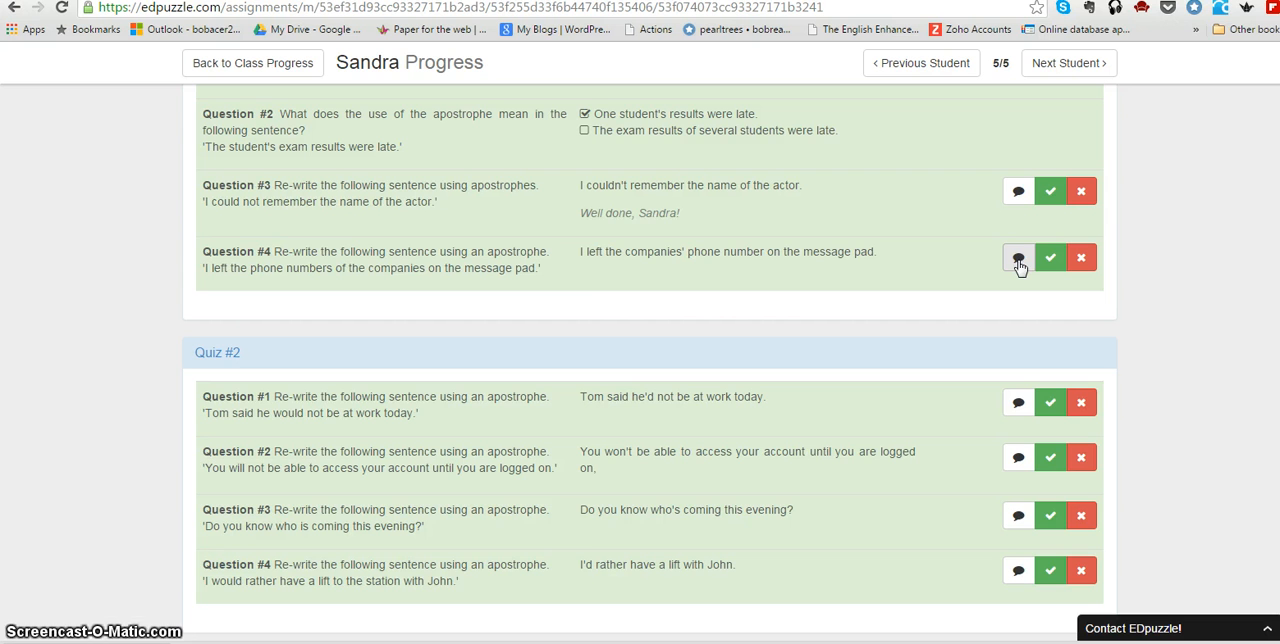
pyautogui.click(1018, 262)
pyautogui.click(797, 305)
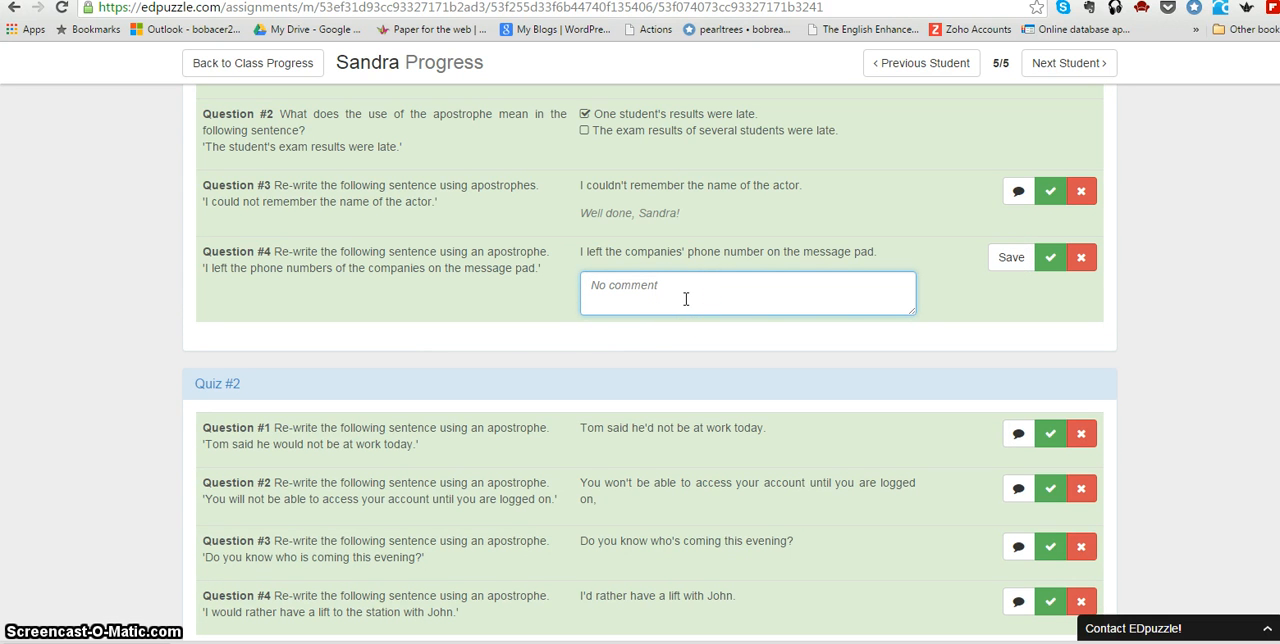
pyautogui.write('Well done, Sandra!')
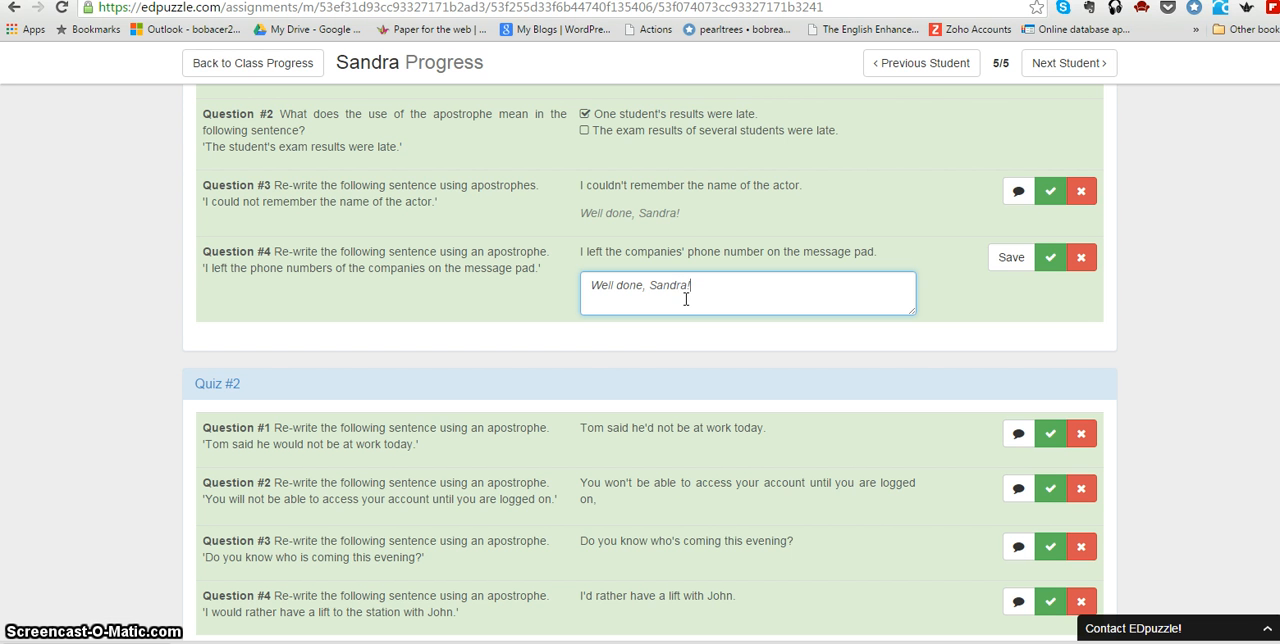
pyautogui.click(1010, 258)
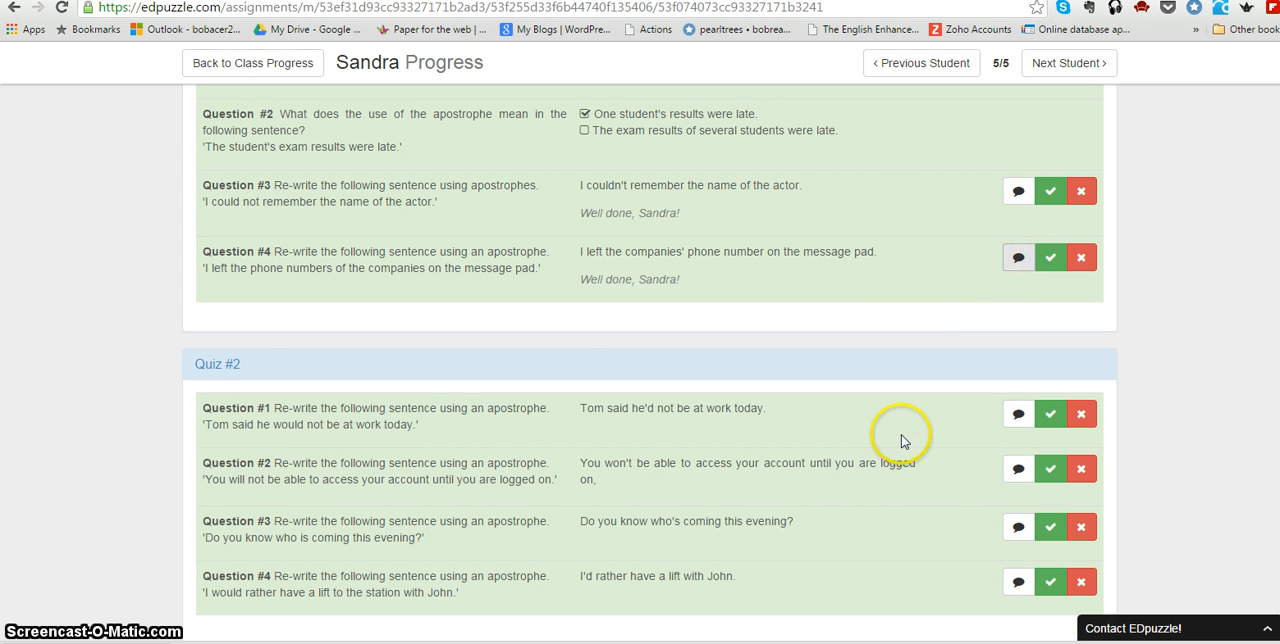
pyautogui.scroll(-1, 909, 443)
pyautogui.scroll(-4, 909, 443)
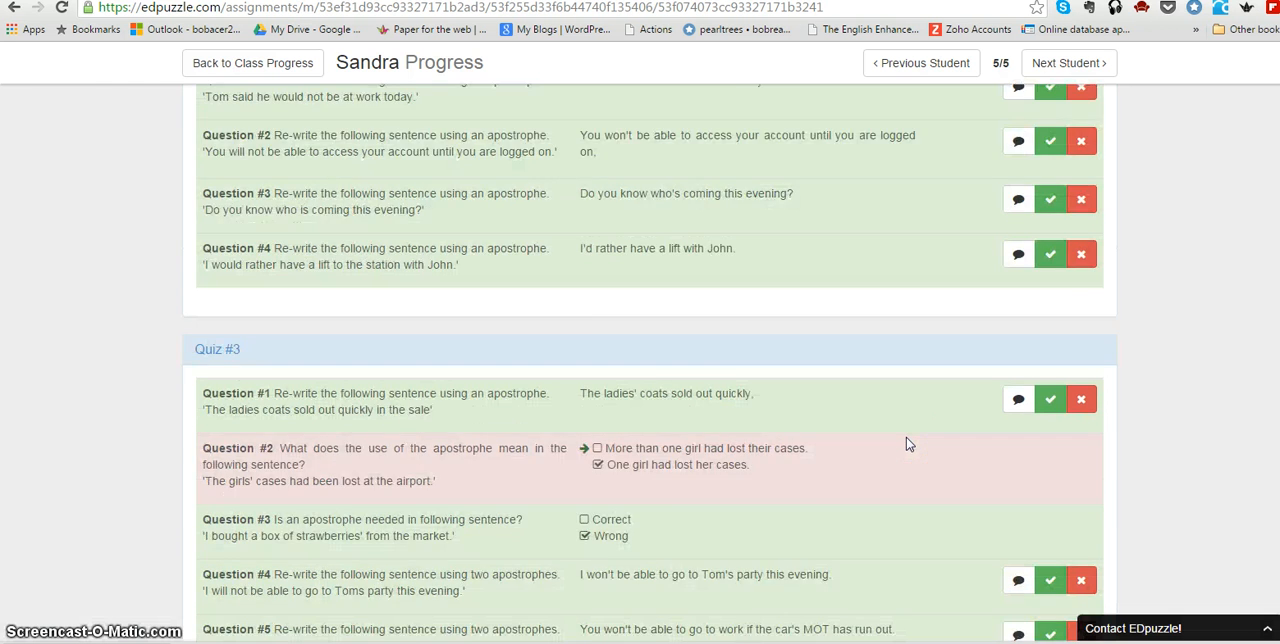
pyautogui.scroll(8, 909, 443)
pyautogui.scroll(1, 909, 443)
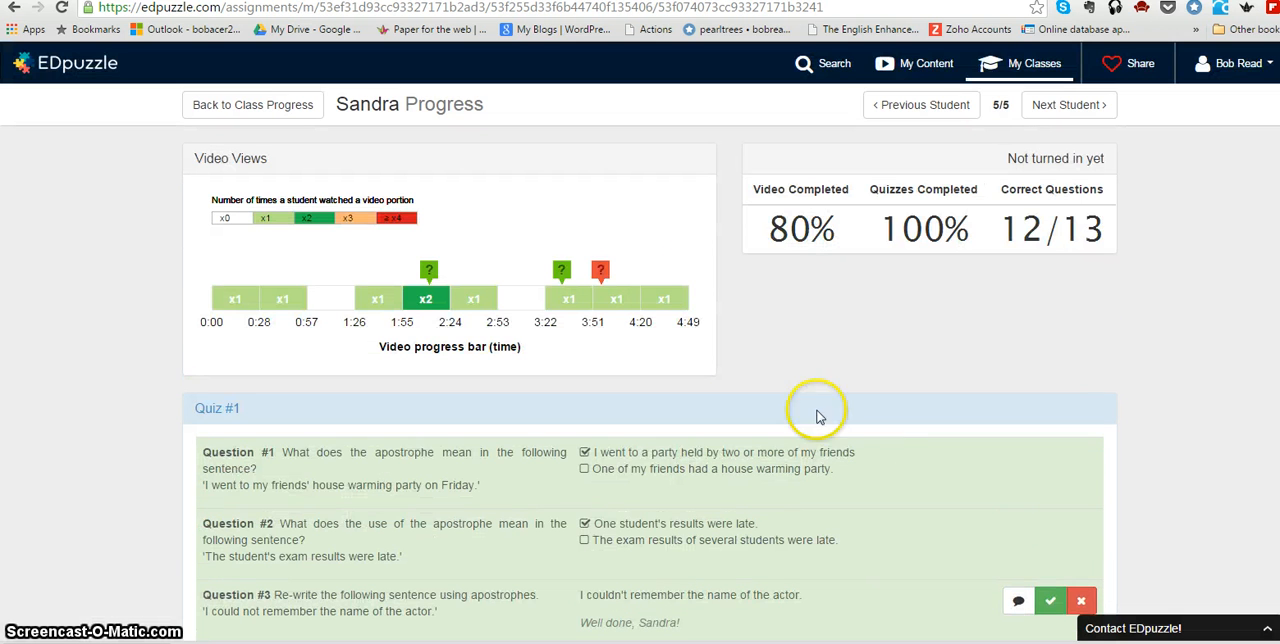